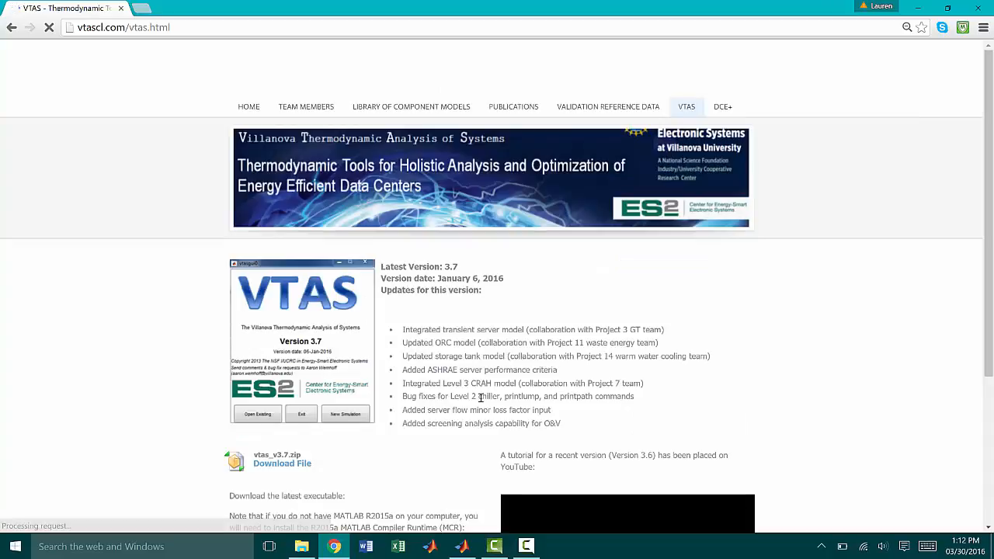
pyautogui.scroll(-3, 481, 403)
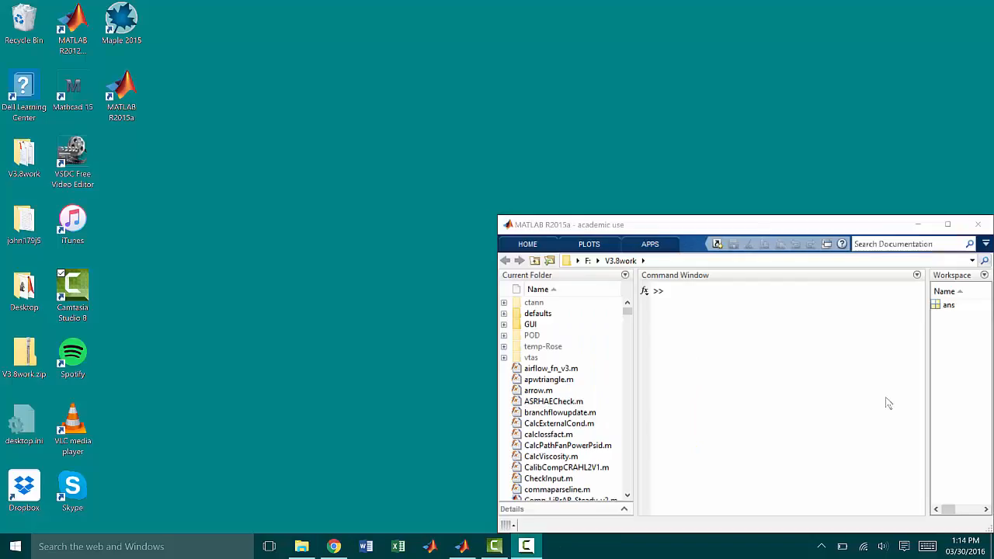
# Step: Launch VTAS from the MATLAB command window with the command vtas
pyautogui.click(709, 302)
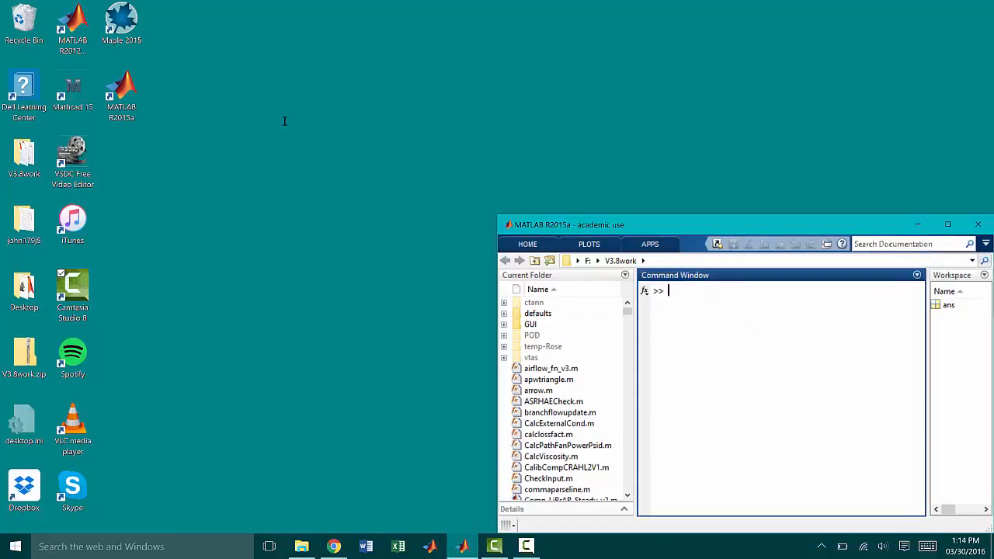
pyautogui.write('vtas')
pyautogui.press('Return')
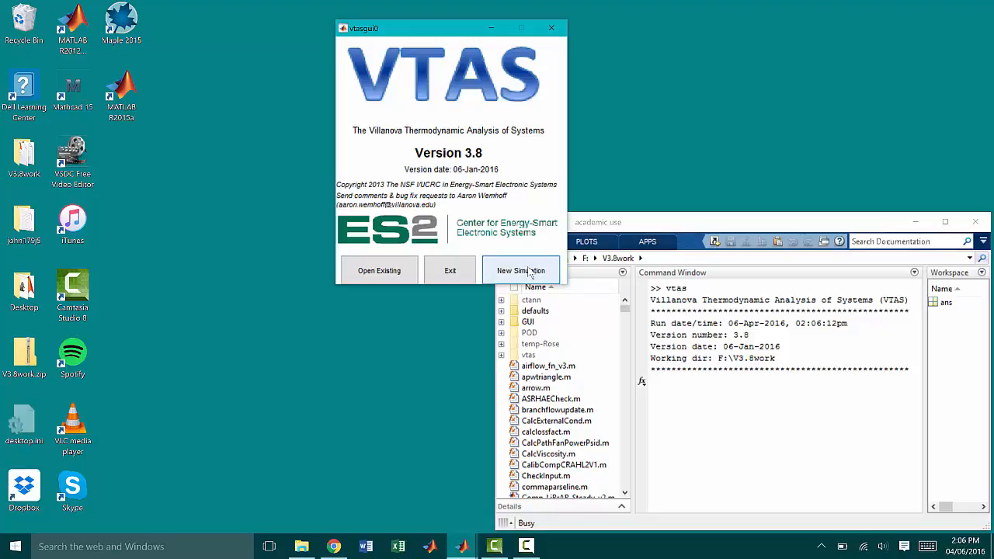
# Step: Open and run the existing input file input1.txt, continuing past the input check to the system layout
pyautogui.click(394, 273)
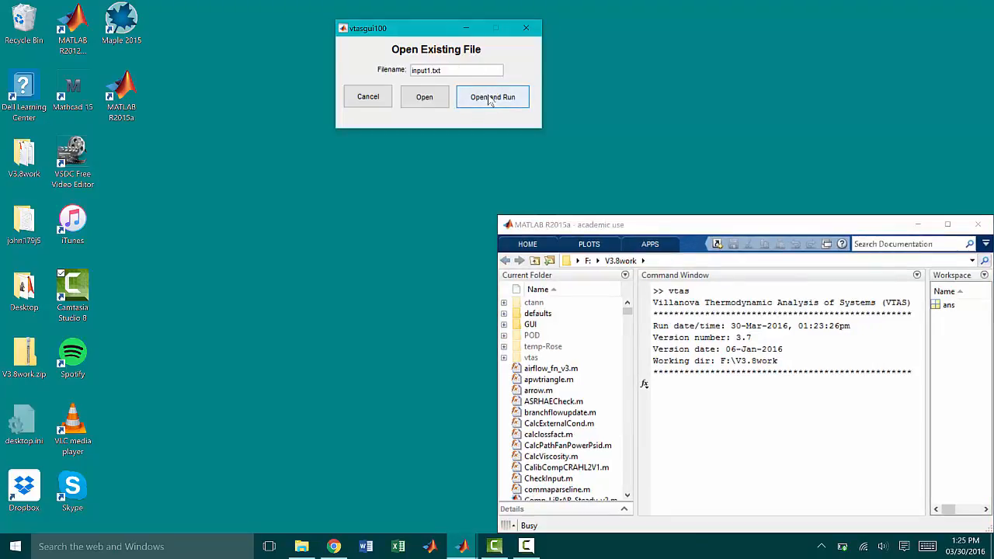
pyautogui.click(423, 98)
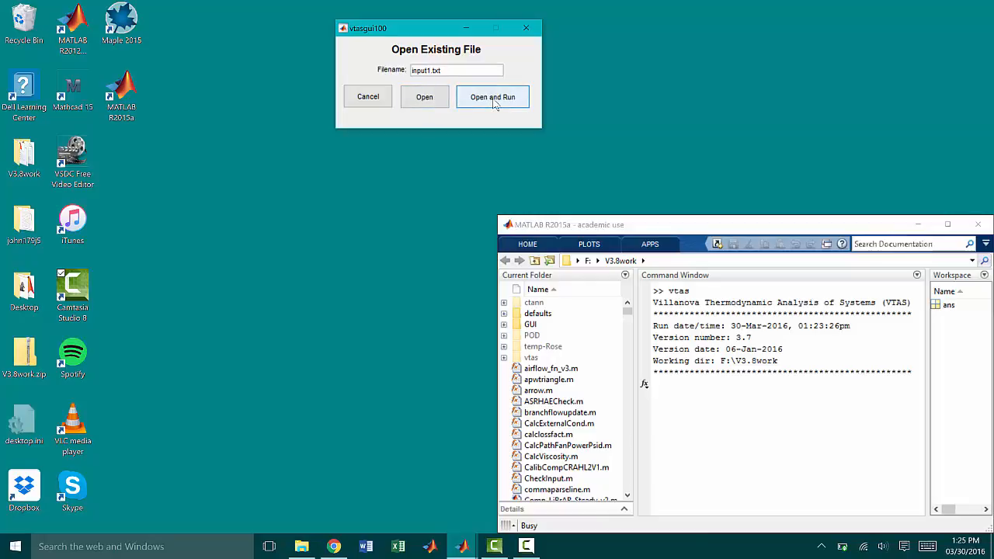
pyautogui.press('Return')
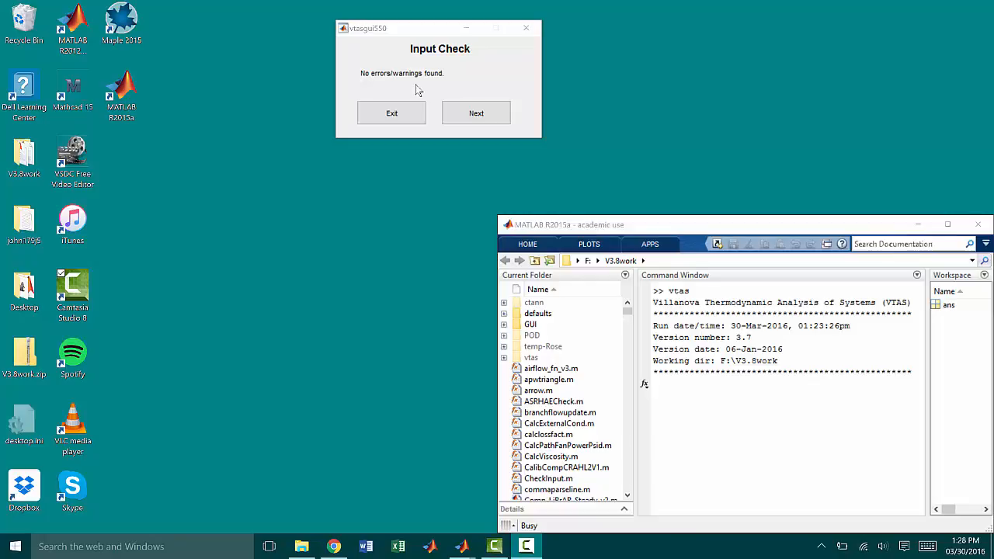
pyautogui.click(476, 113)
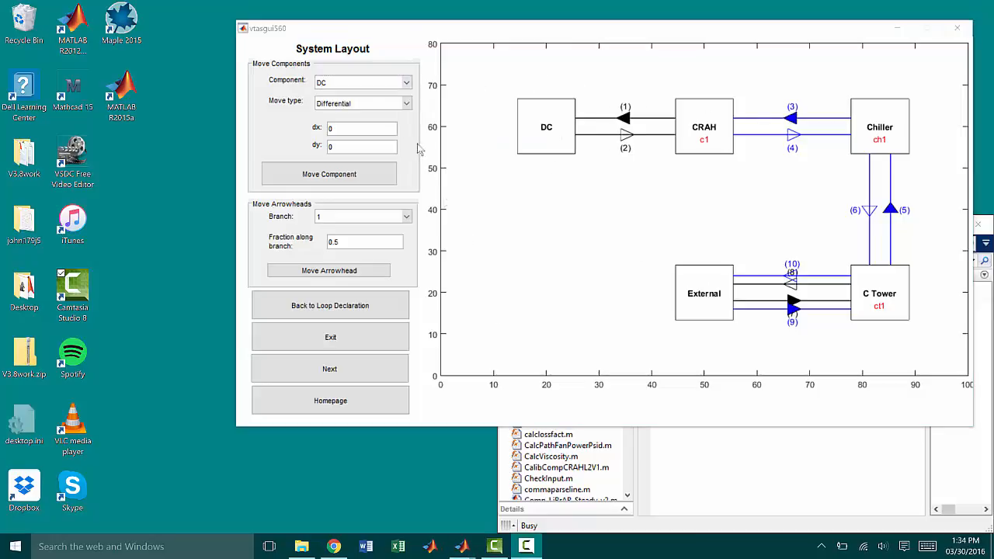
# Step: Move the DC component in the system layout to the absolute position x 10, y 50
pyautogui.click(403, 82)
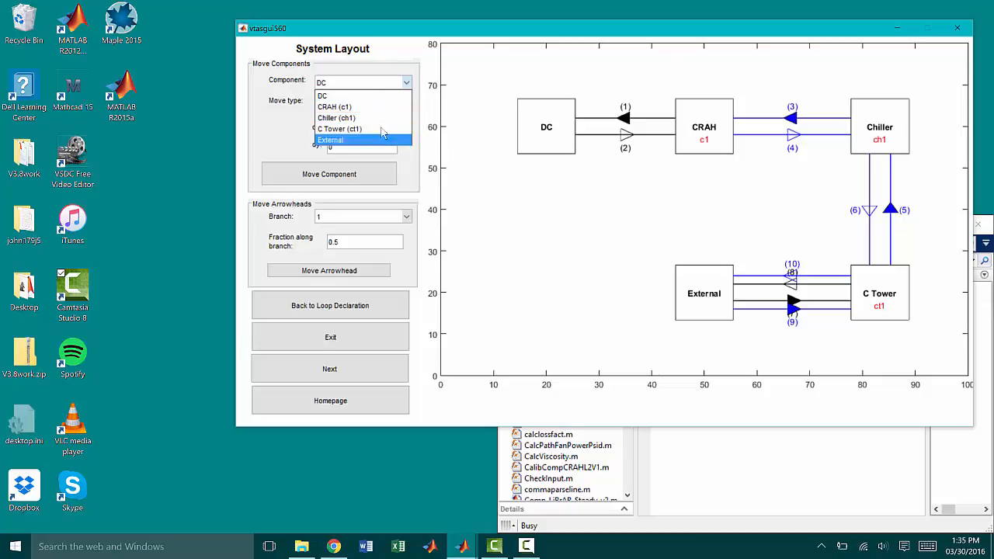
pyautogui.click(406, 84)
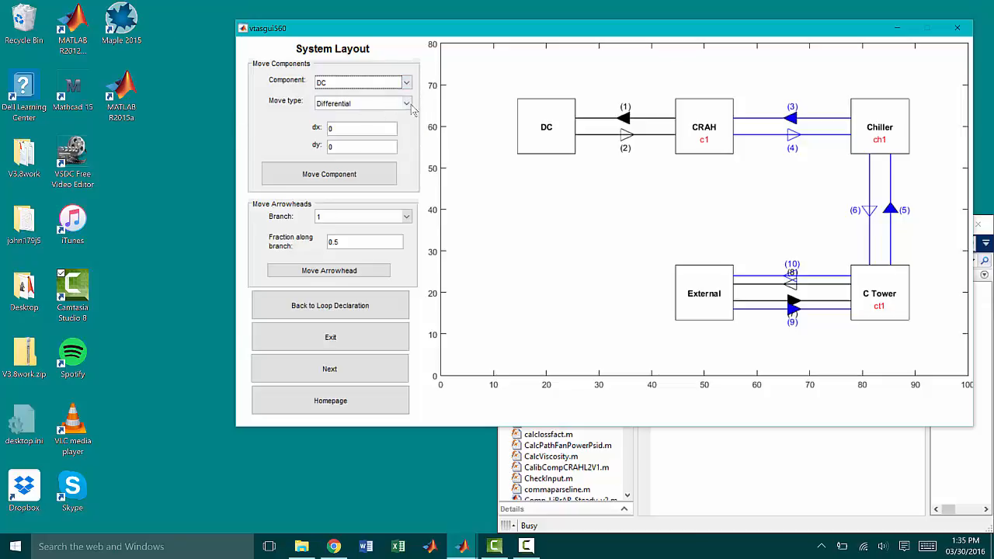
pyautogui.click(406, 104)
pyautogui.click(406, 106)
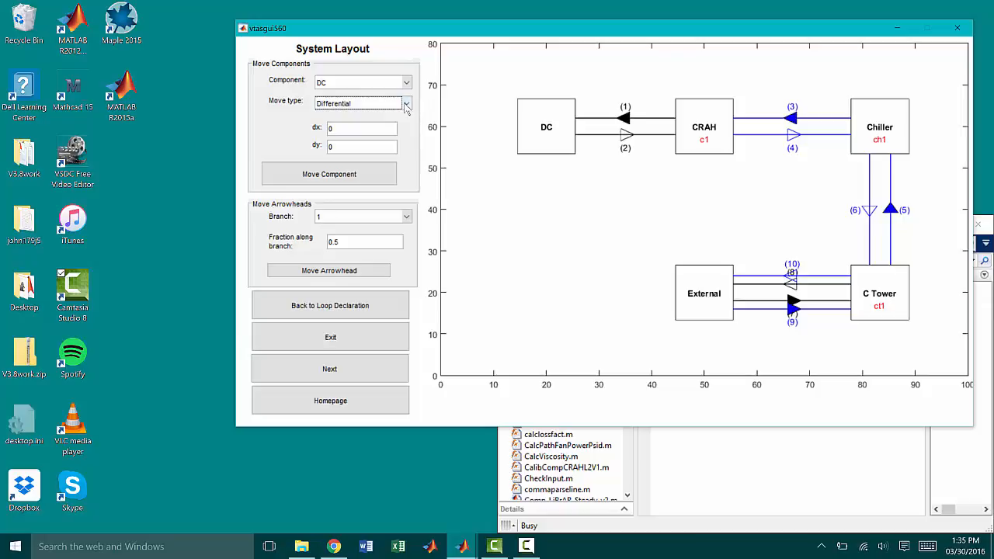
pyautogui.click(406, 106)
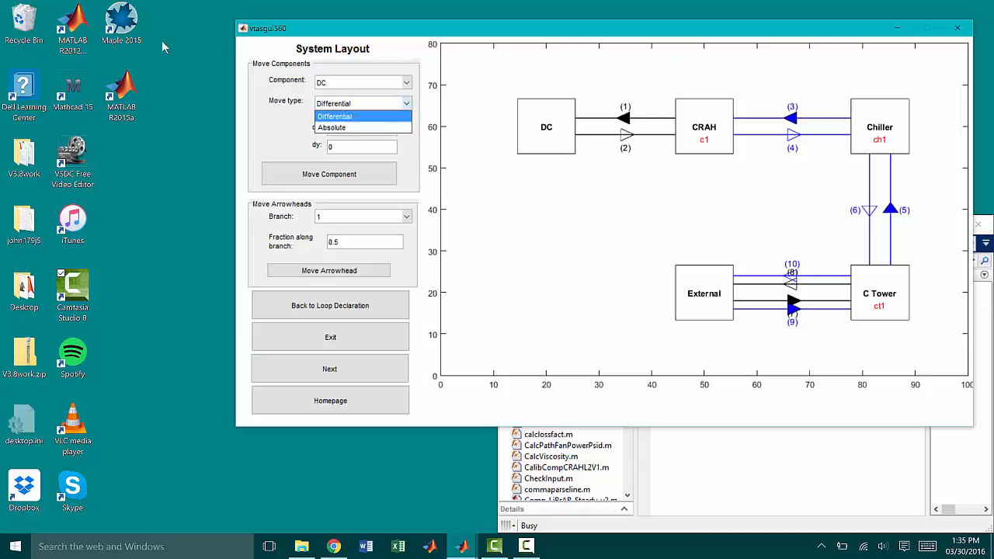
pyautogui.click(361, 128)
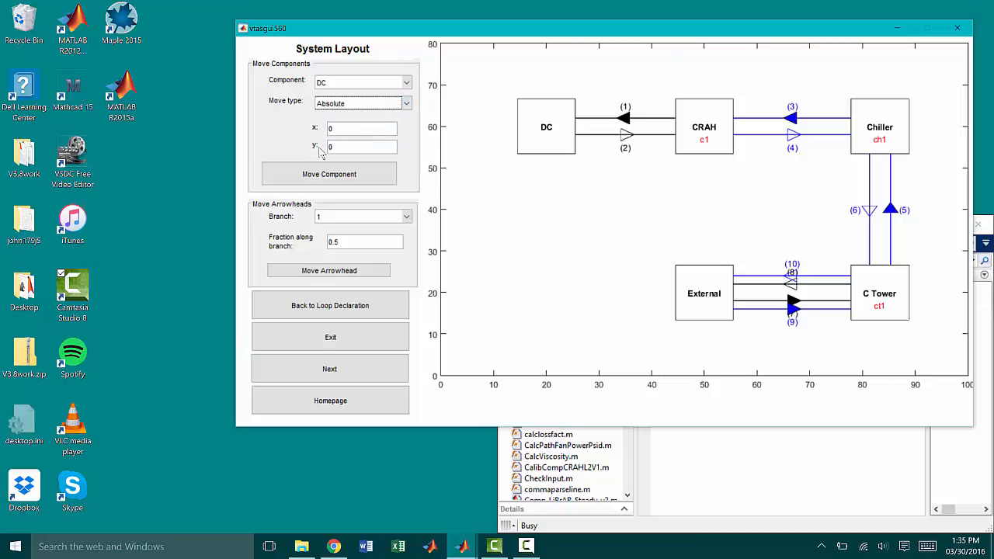
pyautogui.press('Tab')
pyautogui.write('1')
pyautogui.click(329, 146)
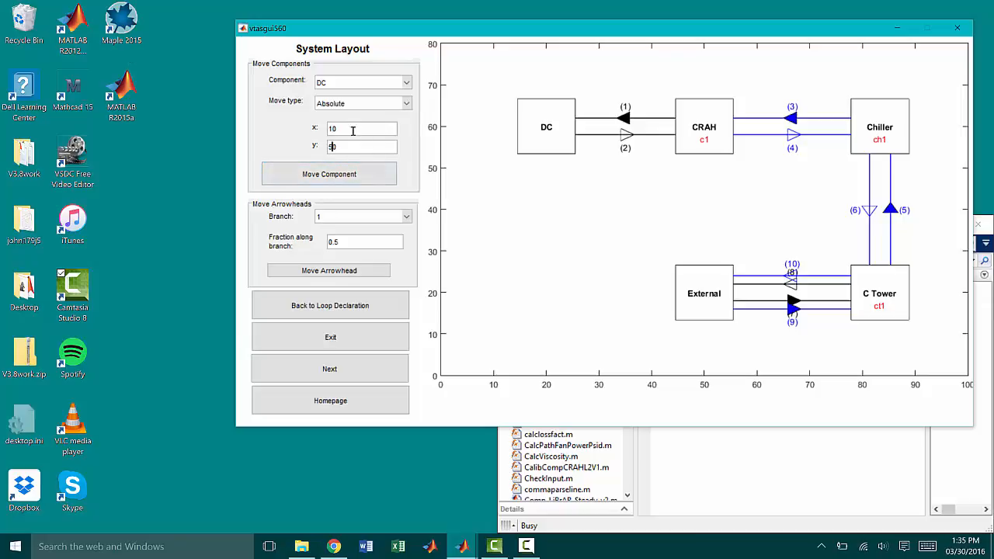
pyautogui.click(345, 171)
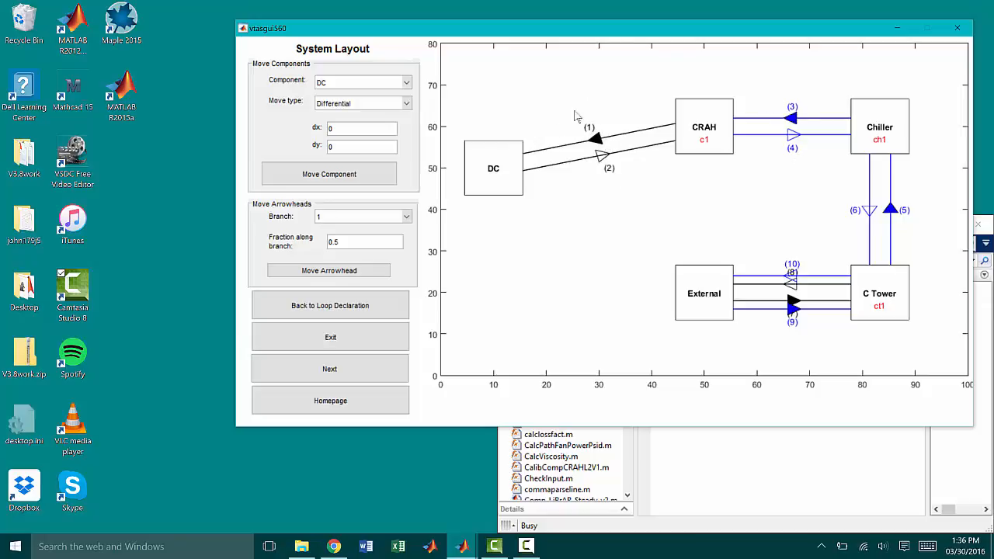
# Step: Move the arrowhead of branch 1 to a fraction of 0.7 along the branch
pyautogui.click(406, 217)
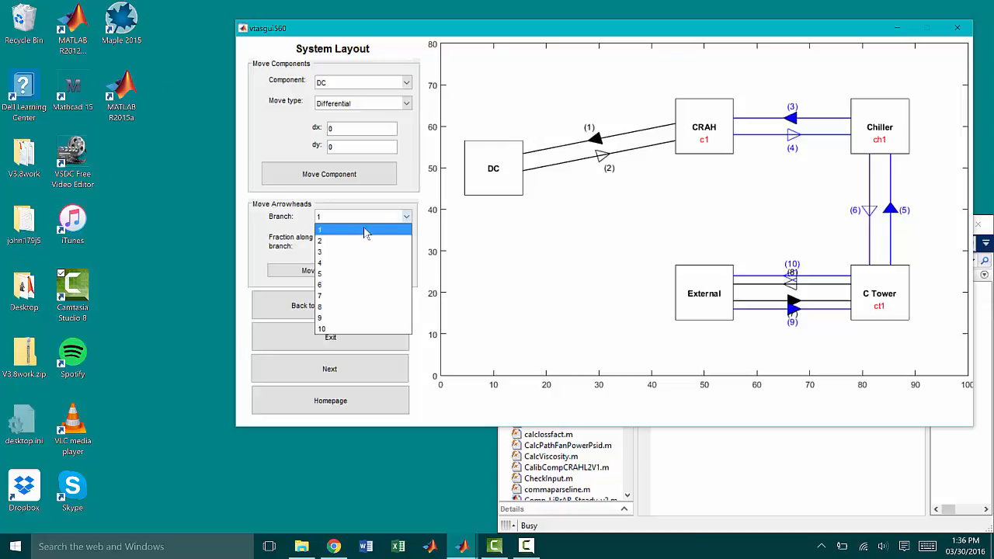
pyautogui.click(340, 233)
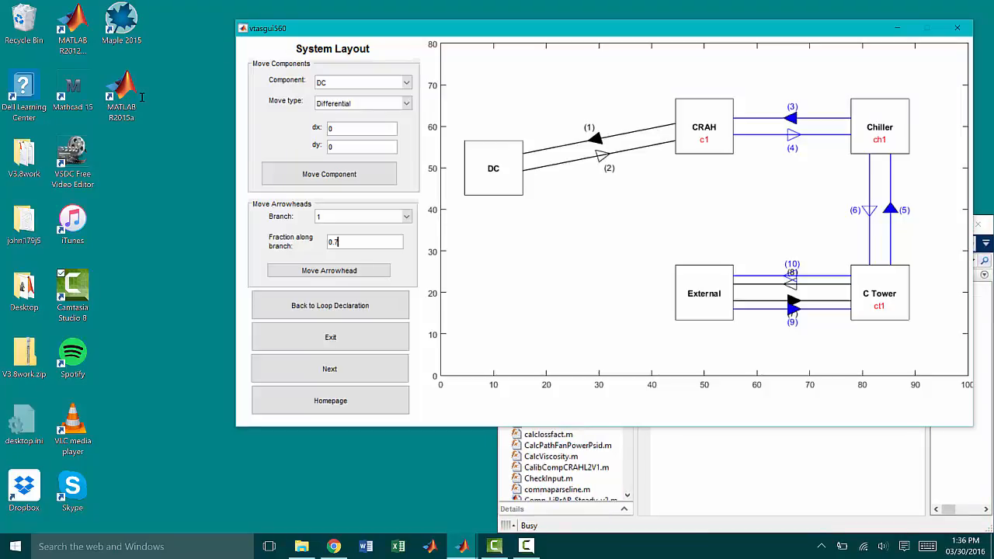
pyautogui.click(332, 271)
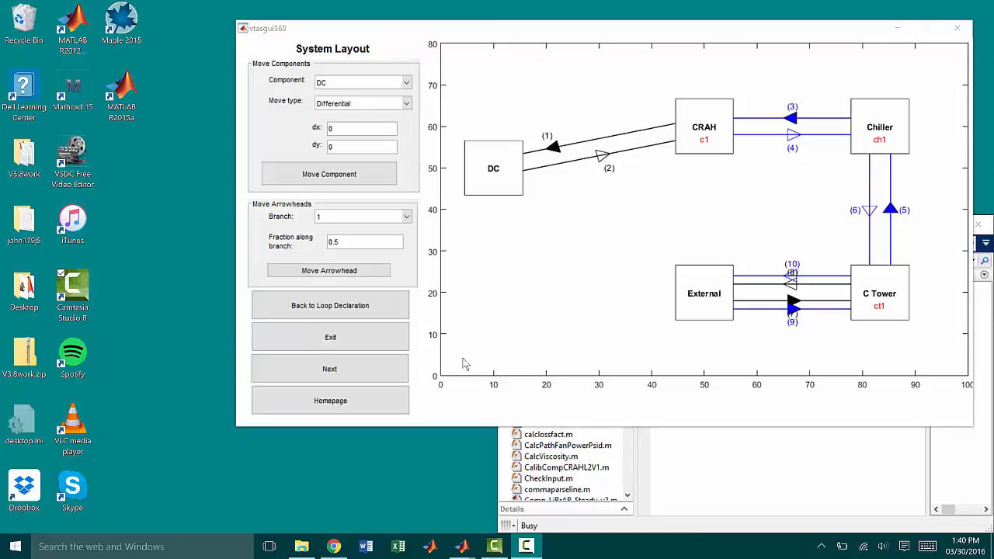
# Step: Run the simulation with input filename infile.txt, then close the design mode solution plot
pyautogui.click(348, 371)
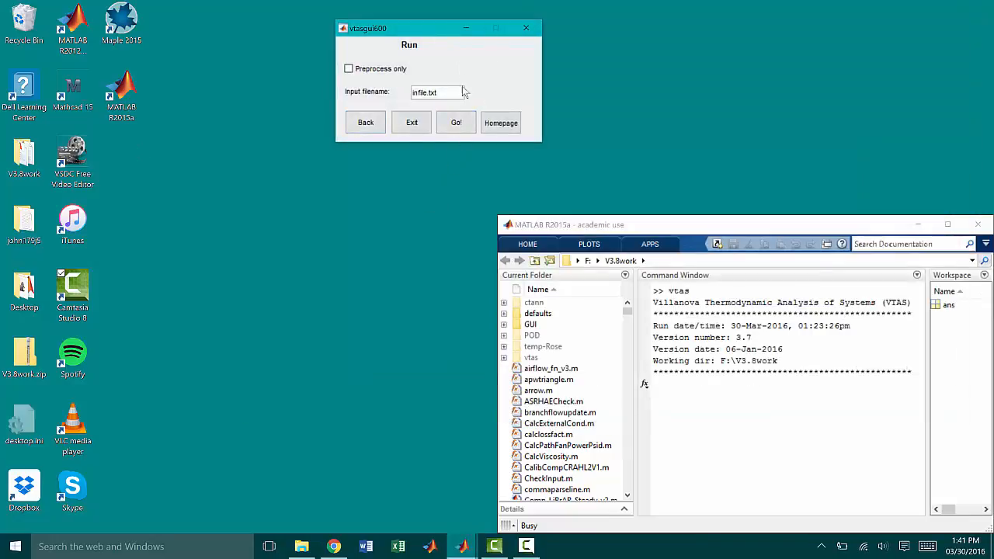
pyautogui.click(460, 124)
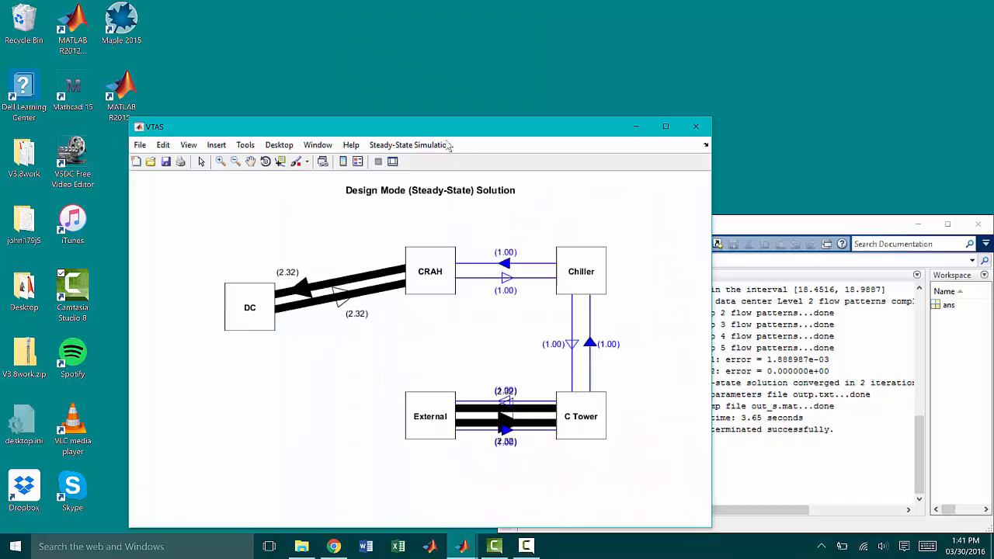
pyautogui.moveTo(425, 128); pyautogui.dragTo(454, 56)
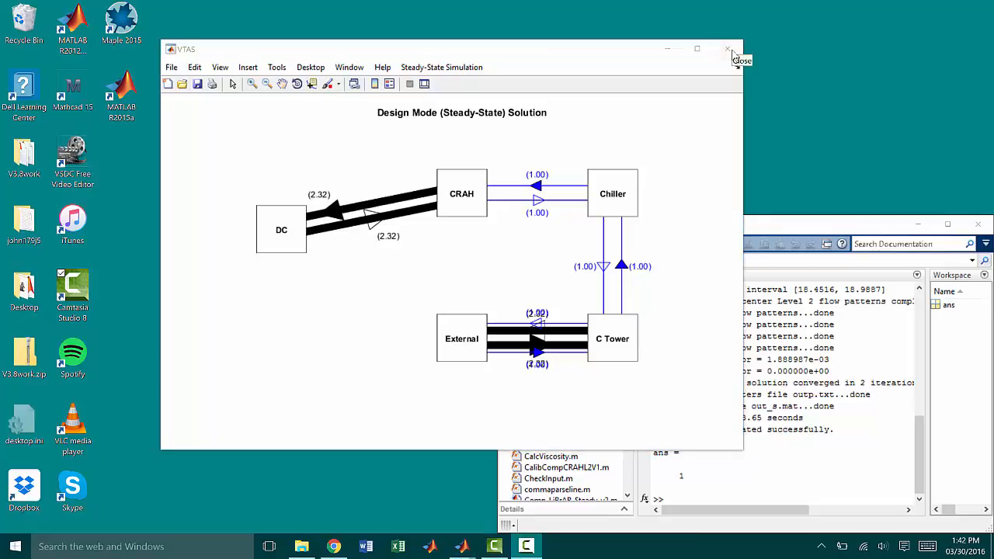
pyautogui.click(730, 52)
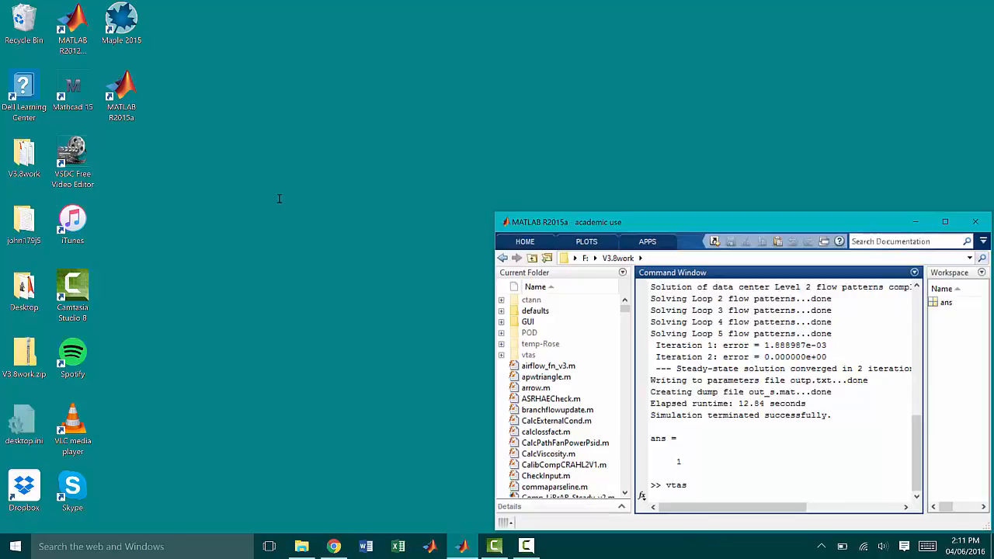
# Step: Relaunch VTAS from the MATLAB command window and open the existing file input1.txt for editing
pyautogui.press('Return')
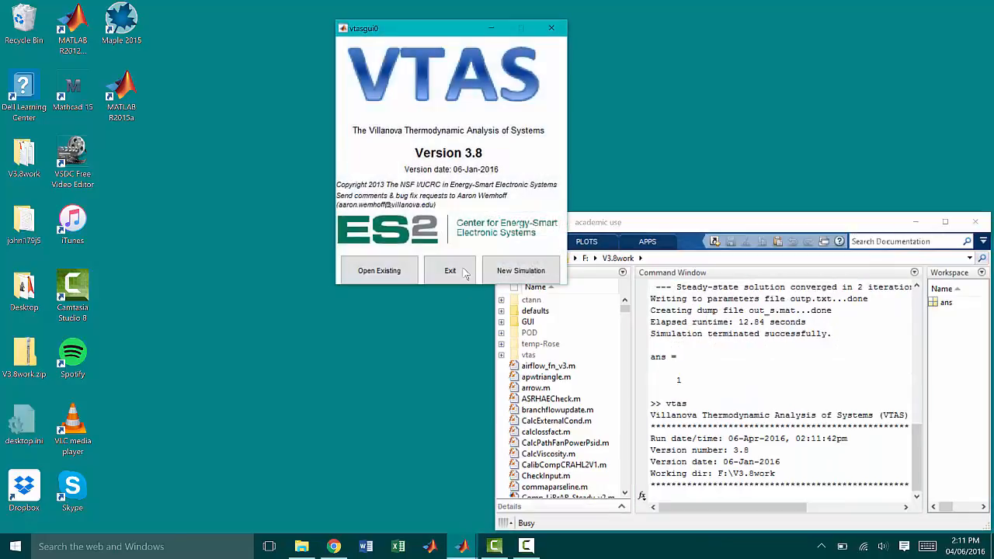
pyautogui.click(380, 272)
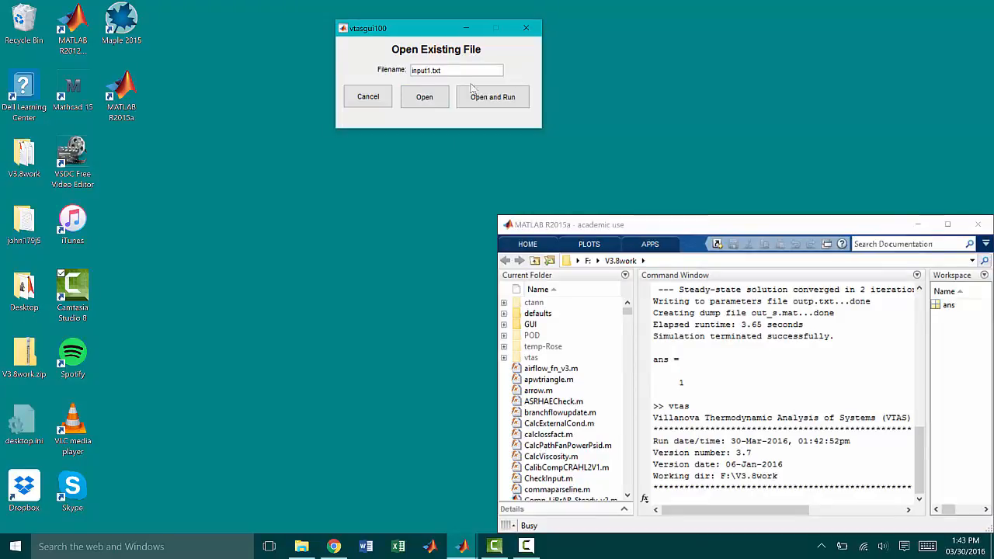
pyautogui.click(428, 97)
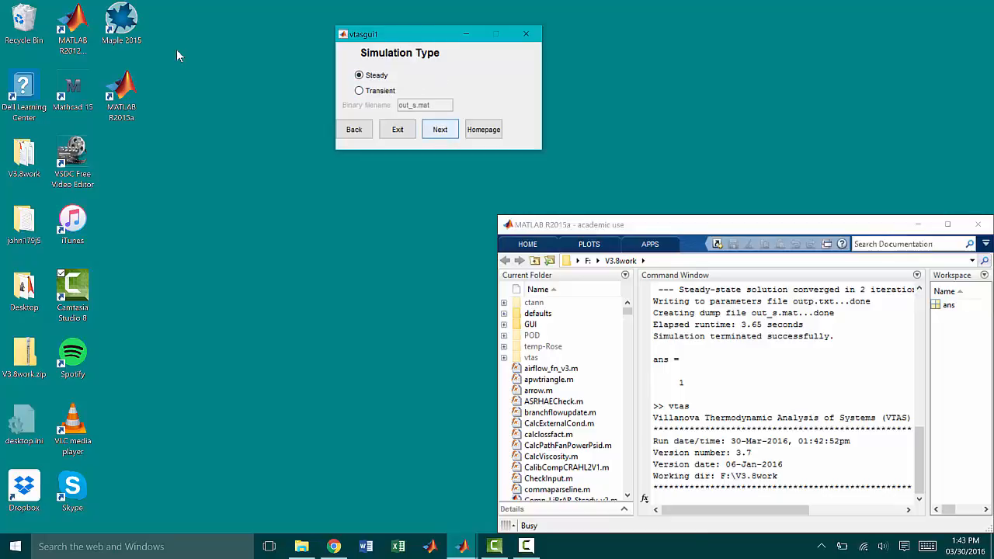
# Step: Accept the steady simulation, I/O and numerical solution settings to reach the home page, and view the fans page from there
pyautogui.press('Return')
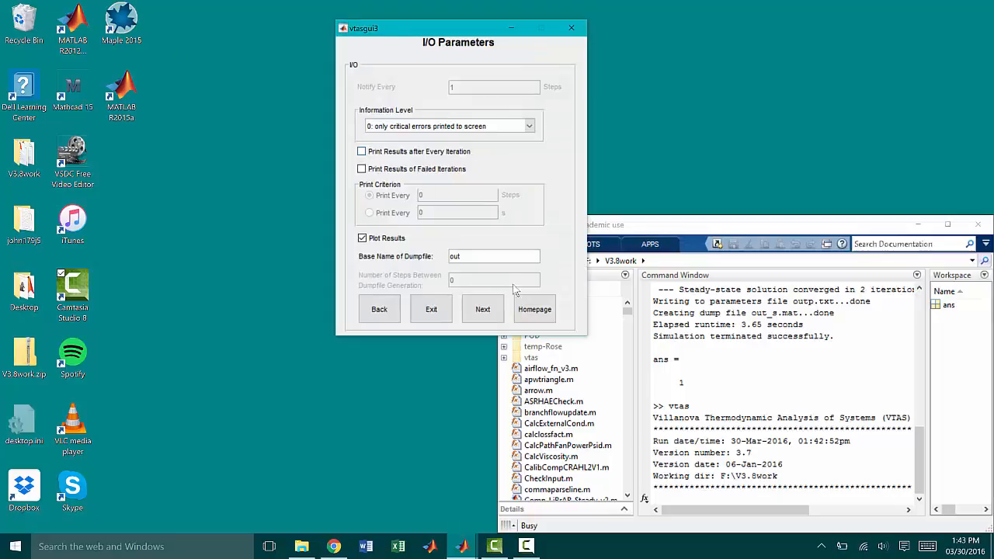
pyautogui.press('Return')
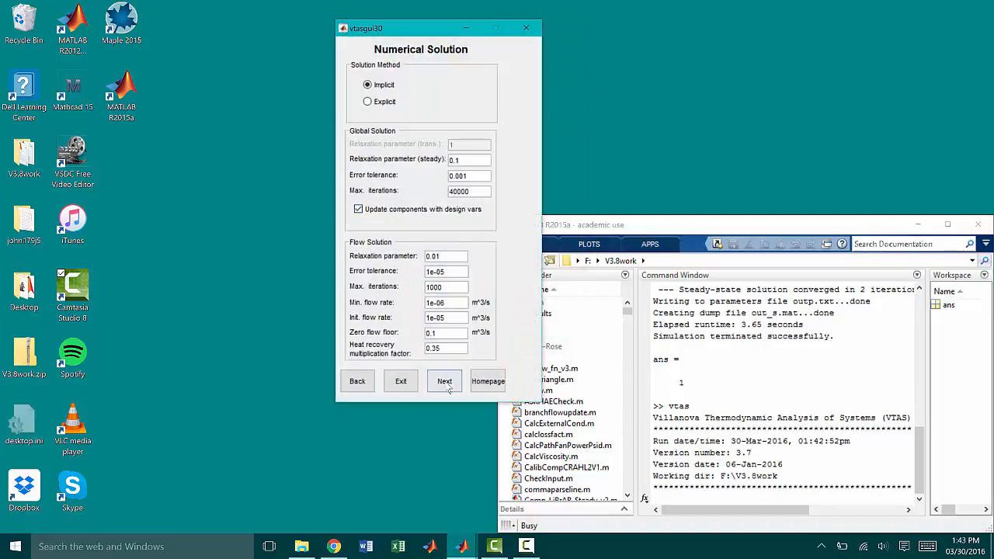
pyautogui.click(444, 381)
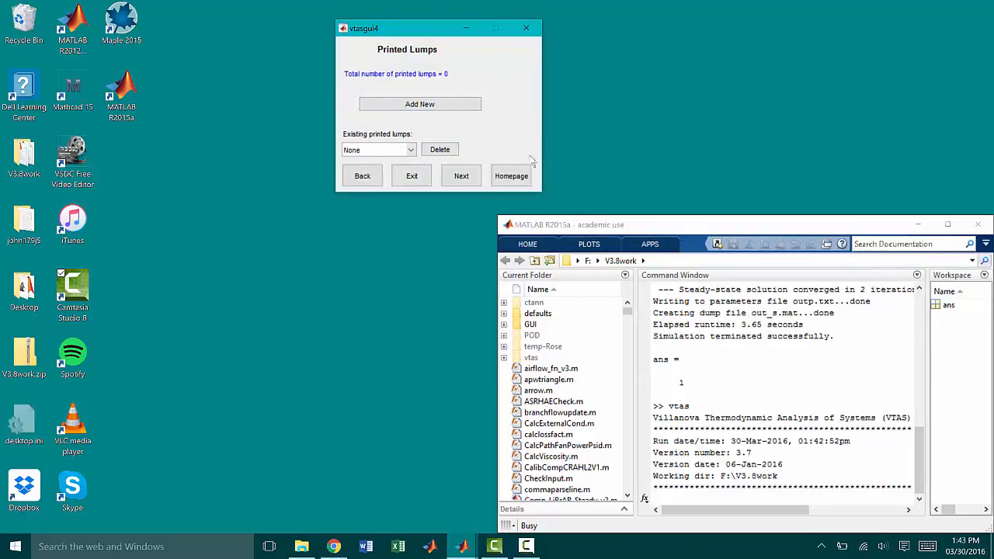
pyautogui.click(520, 179)
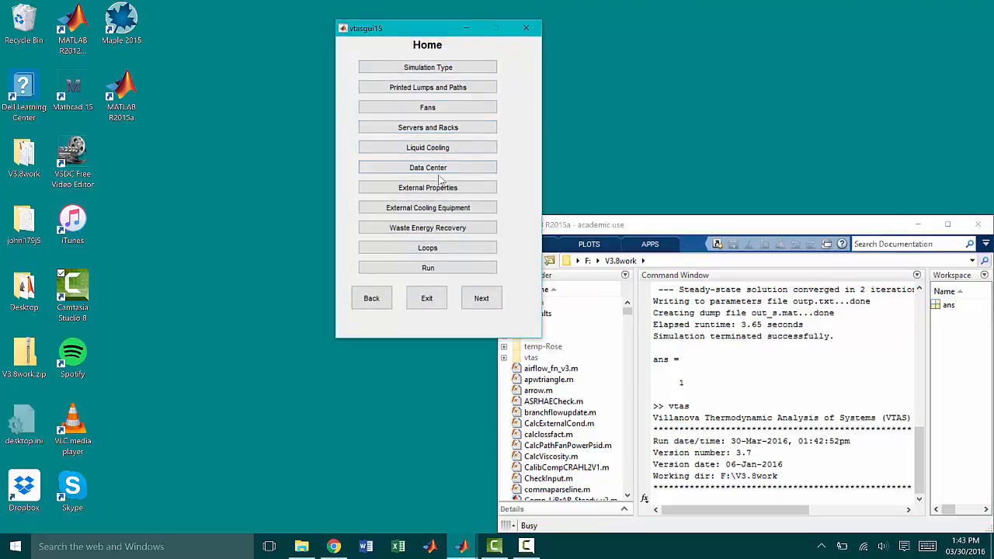
pyautogui.click(458, 109)
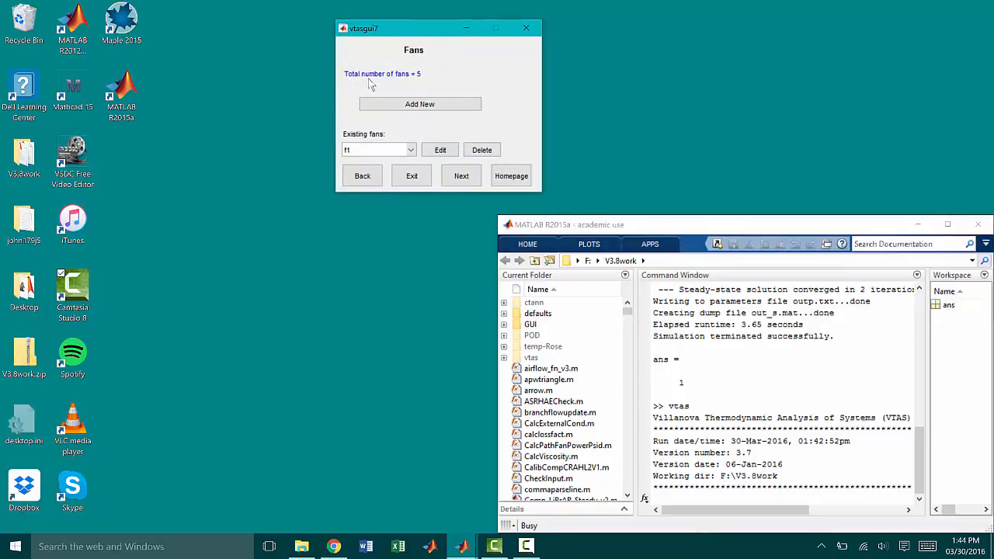
pyautogui.click(513, 175)
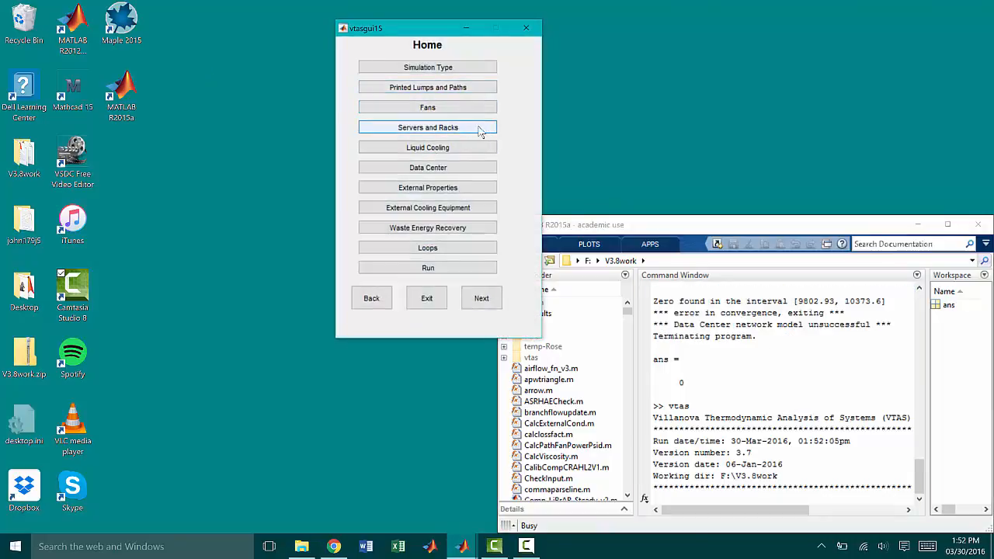
# Step: Add a Level 1 server named s3 with fan f1 and 100 W heat output, and check the list of existing servers
pyautogui.click(479, 130)
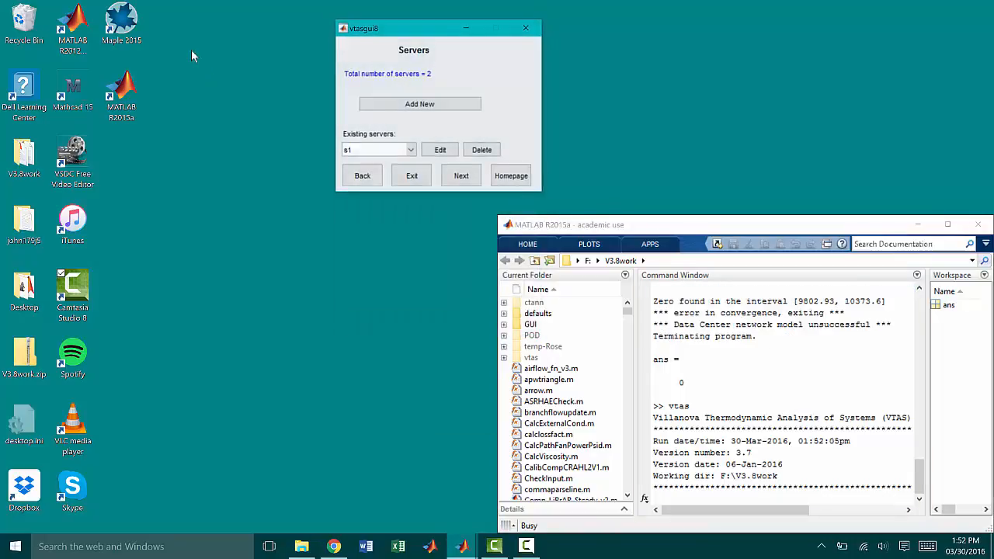
pyautogui.click(439, 105)
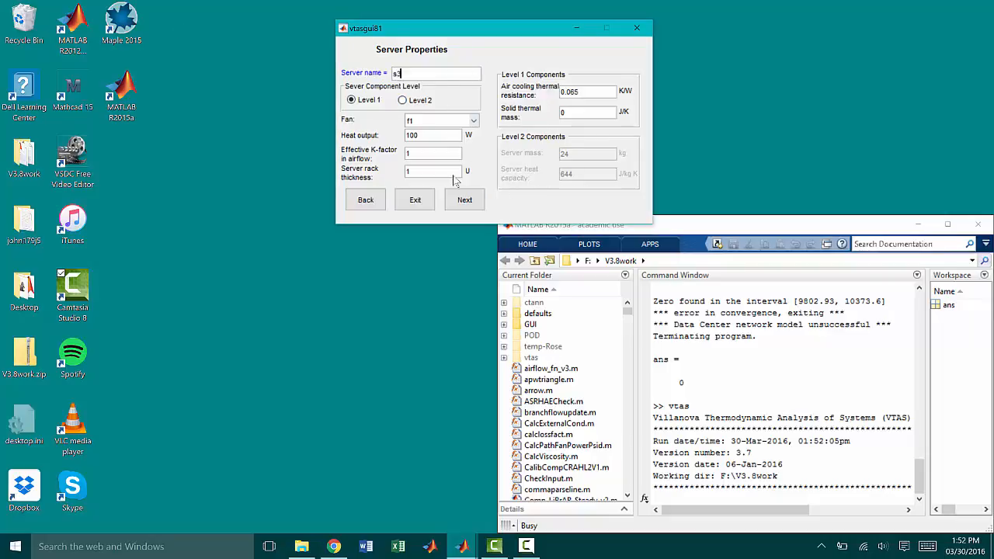
pyautogui.click(475, 198)
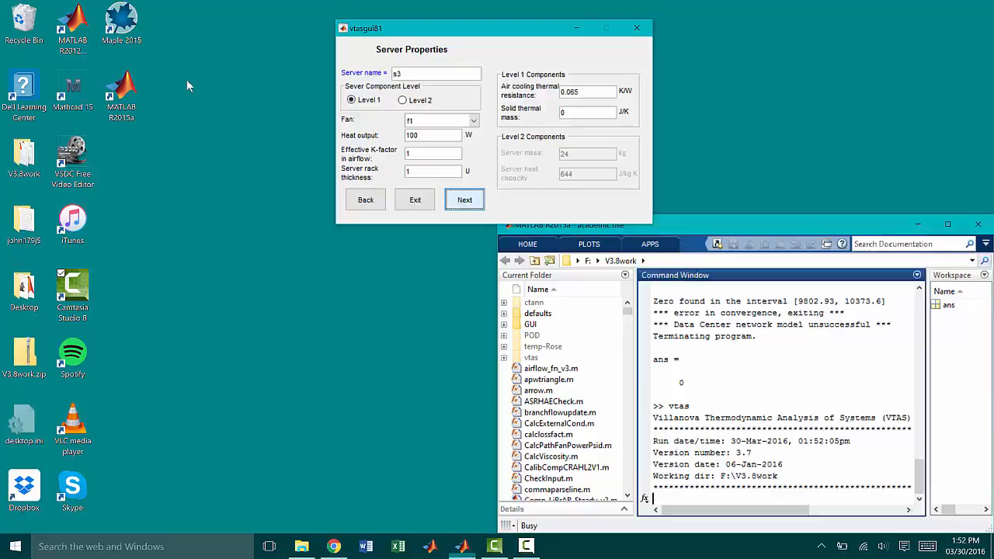
pyautogui.click(410, 150)
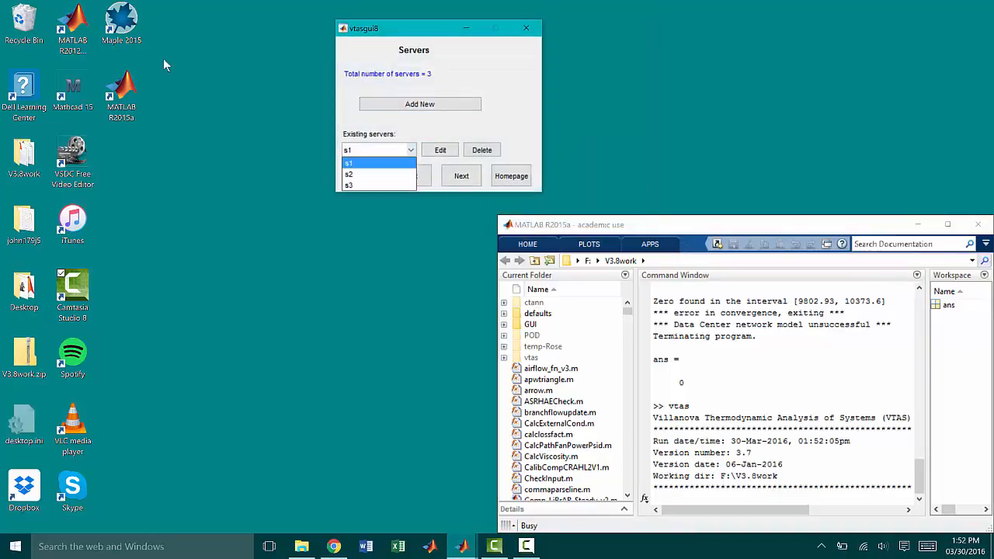
pyautogui.click(411, 150)
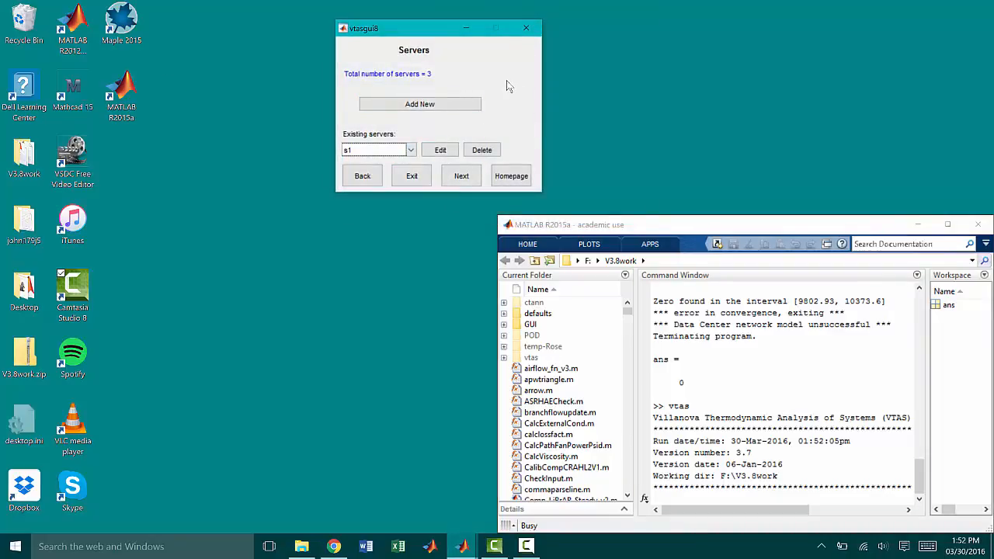
# Step: Return to the home page, accept the system layout, run the simulation with input filename infile.txt, and close the solution plot
pyautogui.click(525, 172)
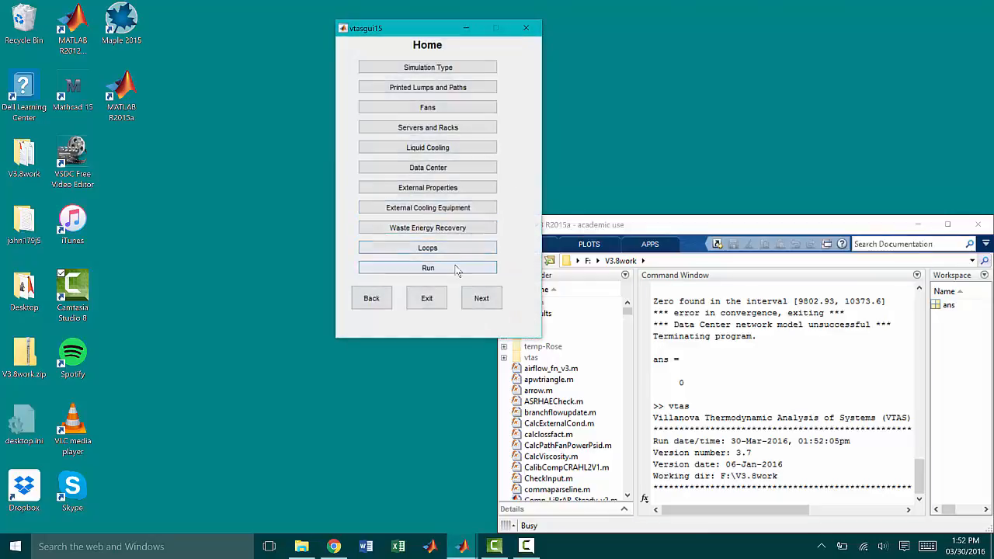
pyautogui.click(457, 269)
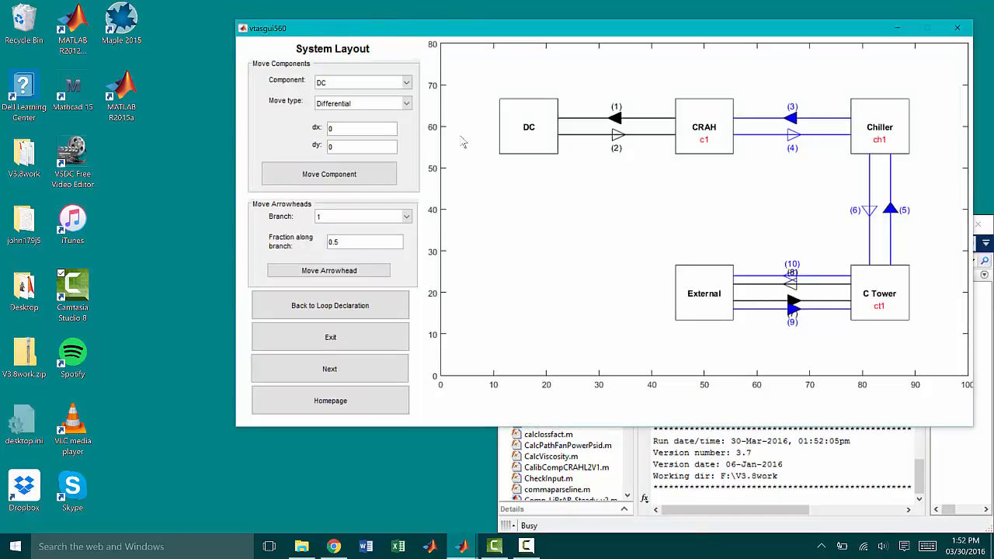
pyautogui.click(362, 377)
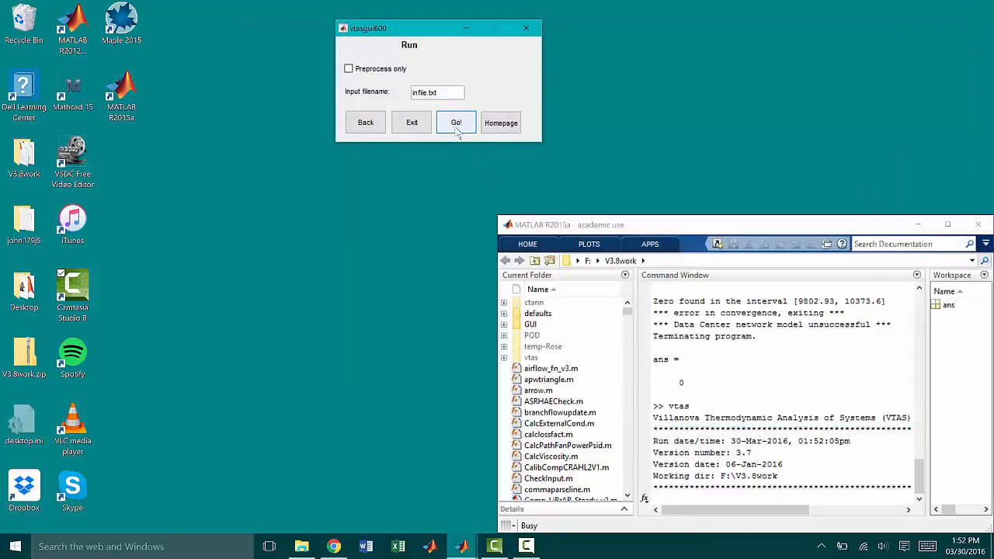
pyautogui.click(460, 123)
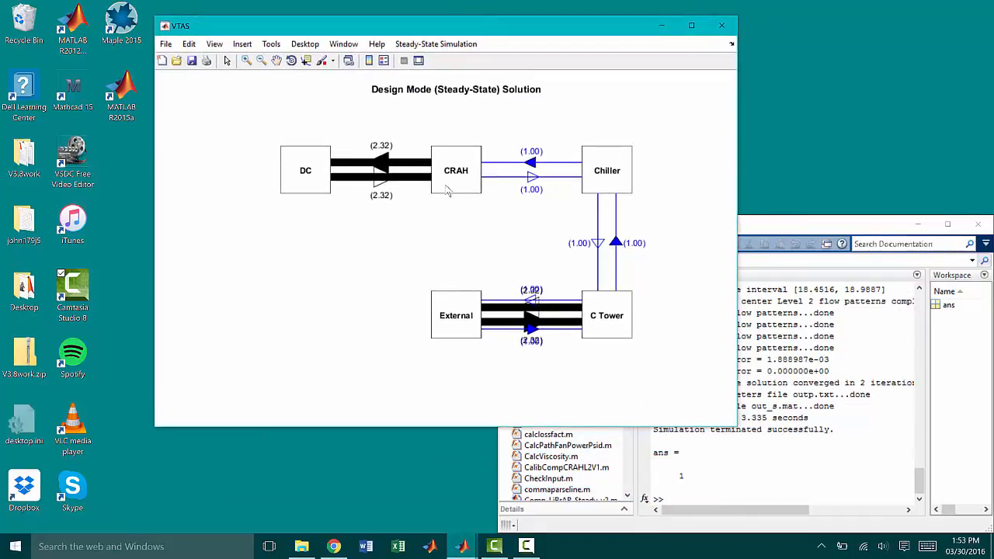
pyautogui.click(723, 23)
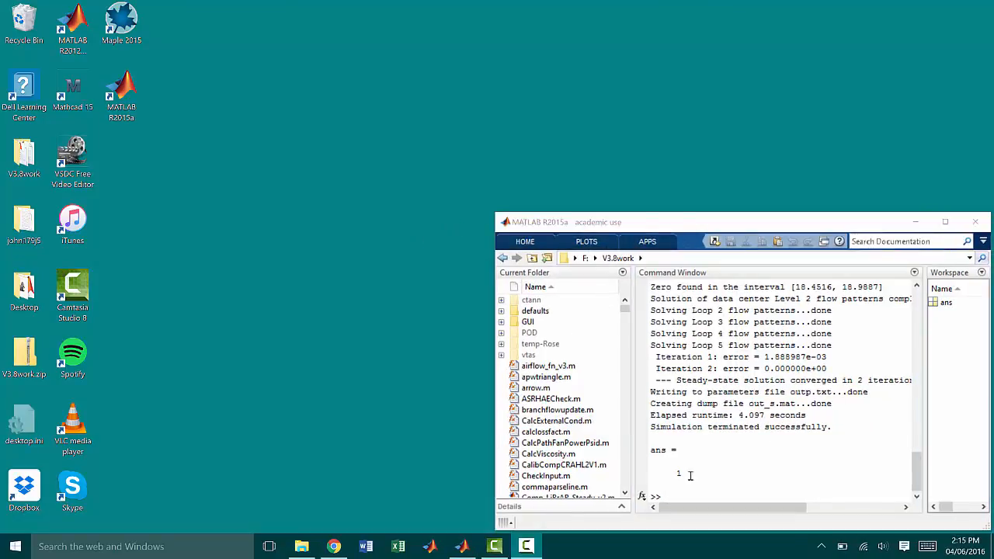
# Step: Relaunch VTAS from the MATLAB command window and start a new simulation
pyautogui.click(672, 496)
pyautogui.write('vtas')
pyautogui.press('Return')
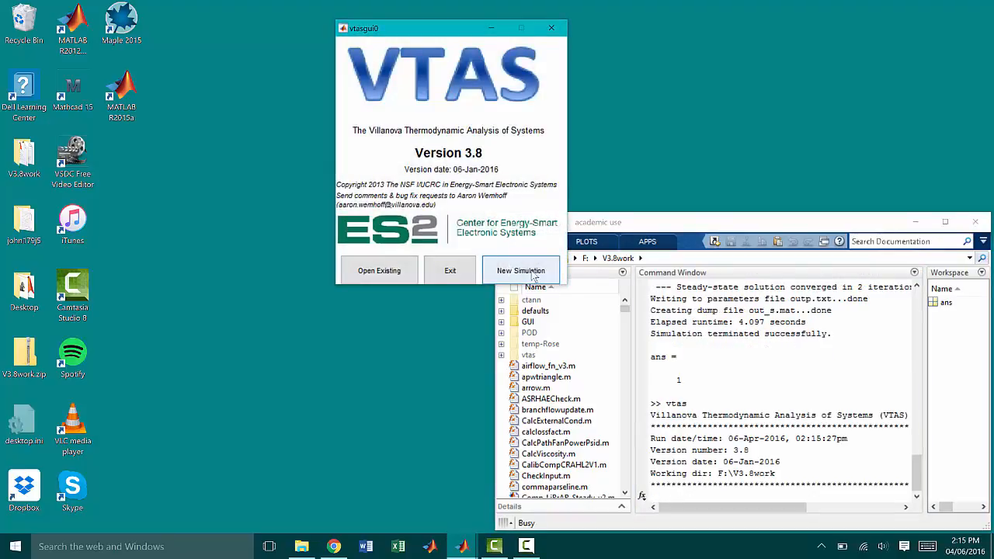
pyautogui.click(534, 276)
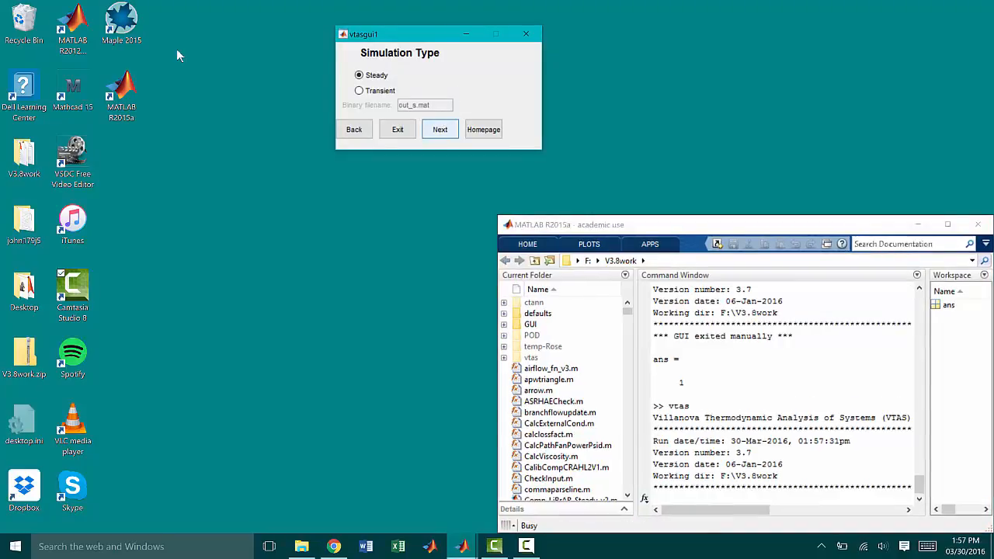
# Step: Accept the steady simulation type, the default I/O parameters and the implicit numerical solution settings, and go to the home page
pyautogui.click(439, 129)
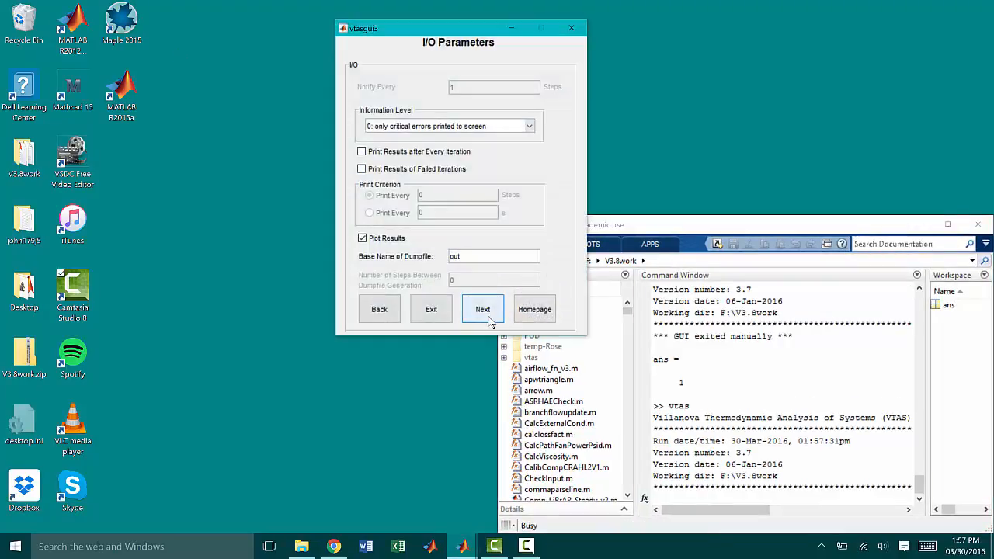
pyautogui.click(489, 321)
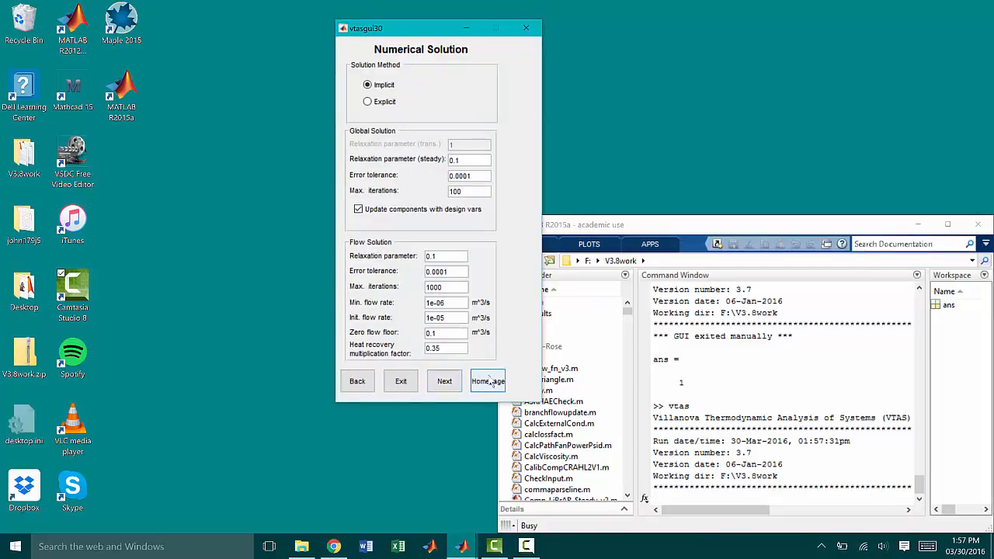
pyautogui.click(444, 381)
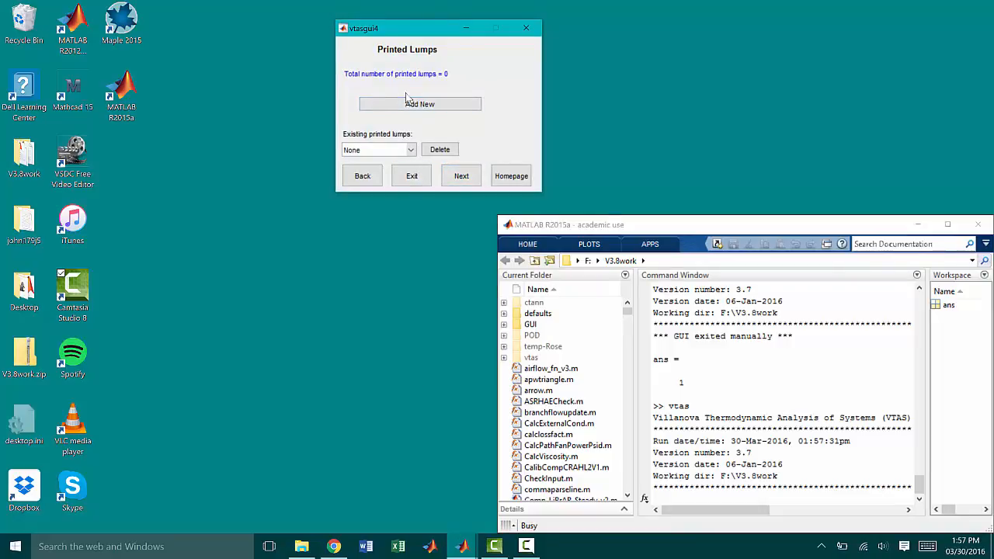
pyautogui.click(512, 176)
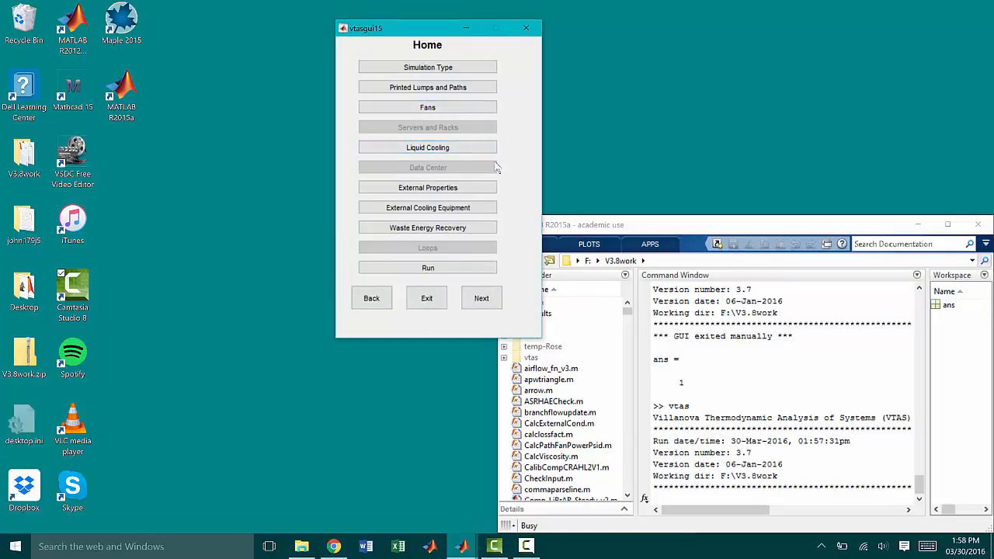
# Step: Add a fixed-flowrate fan named f1 with a flowrate of 1 m^3/s and efficiency 0.8, and return to the home page
pyautogui.click(448, 109)
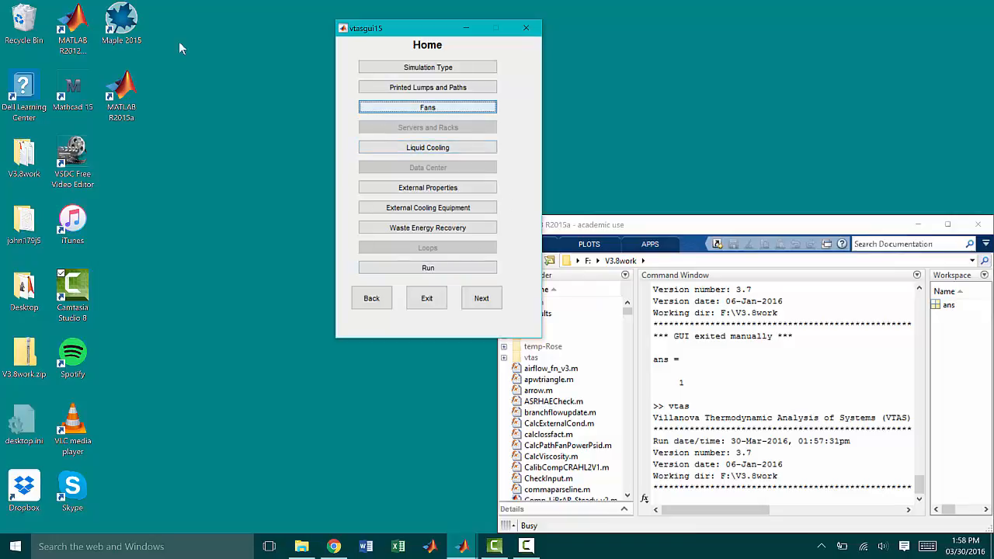
pyautogui.click(424, 110)
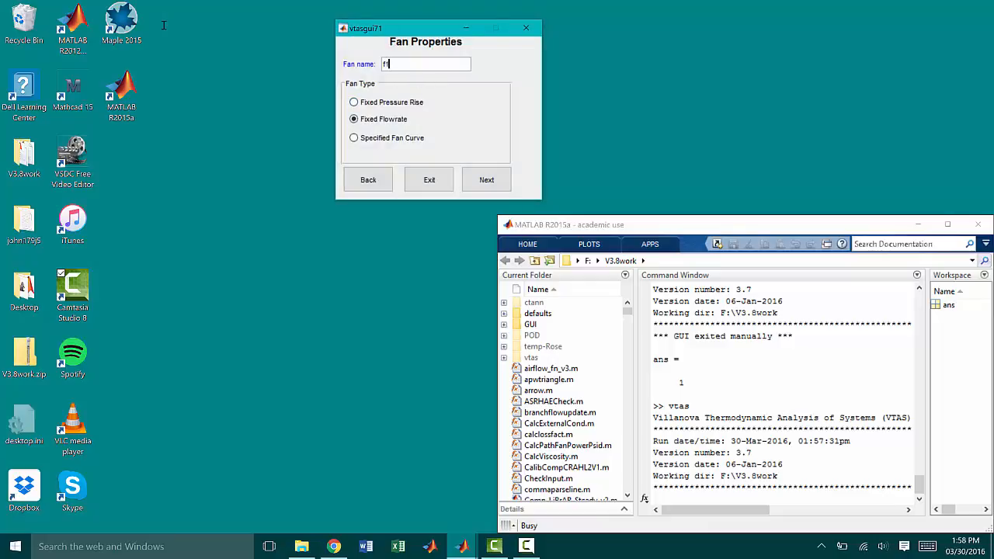
pyautogui.click(488, 186)
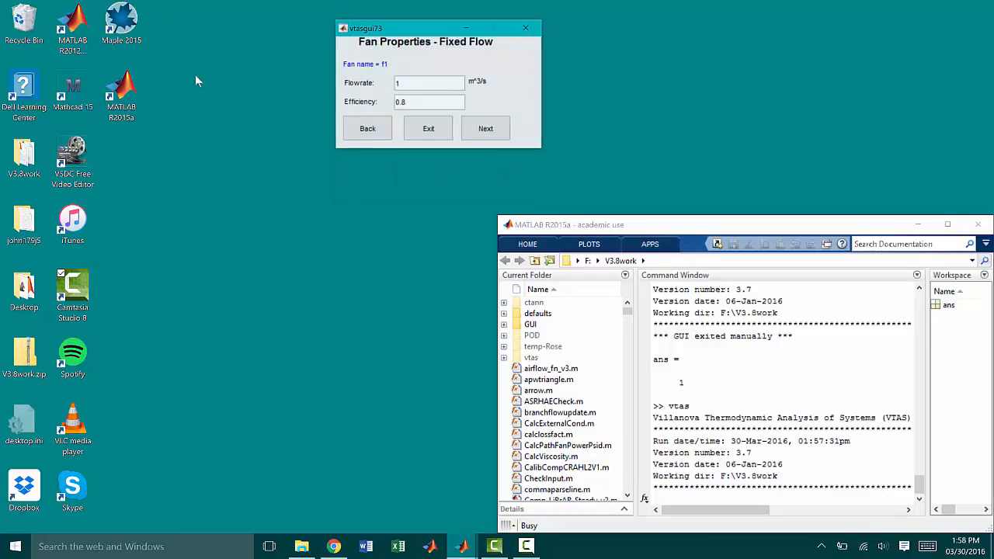
pyautogui.click(489, 136)
pyautogui.click(519, 181)
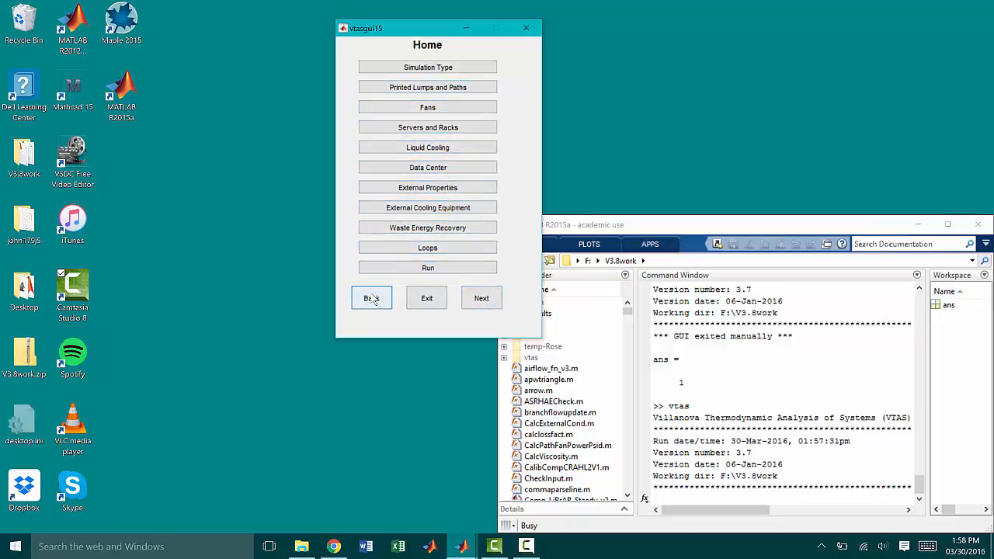
pyautogui.click(463, 297)
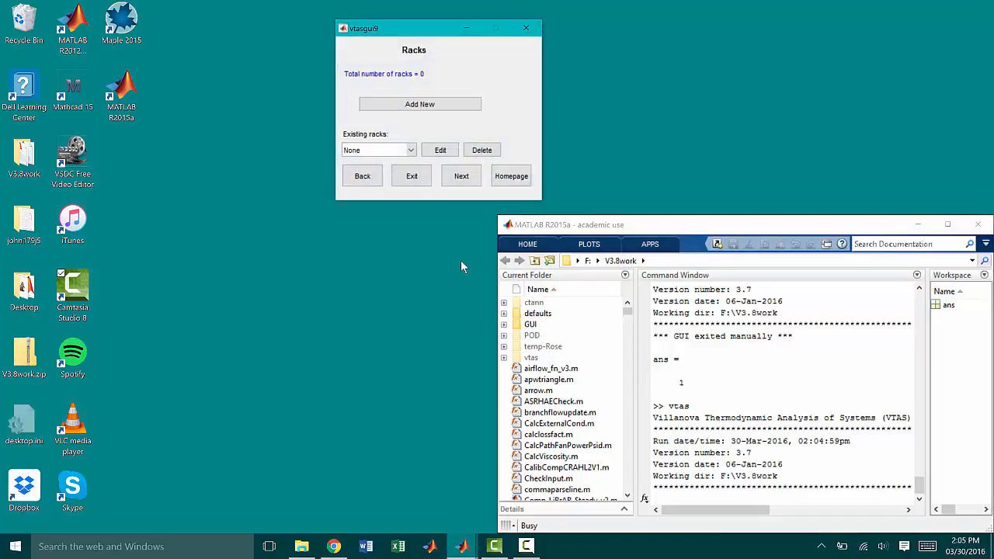
pyautogui.press('Left')
pyautogui.press('Left')
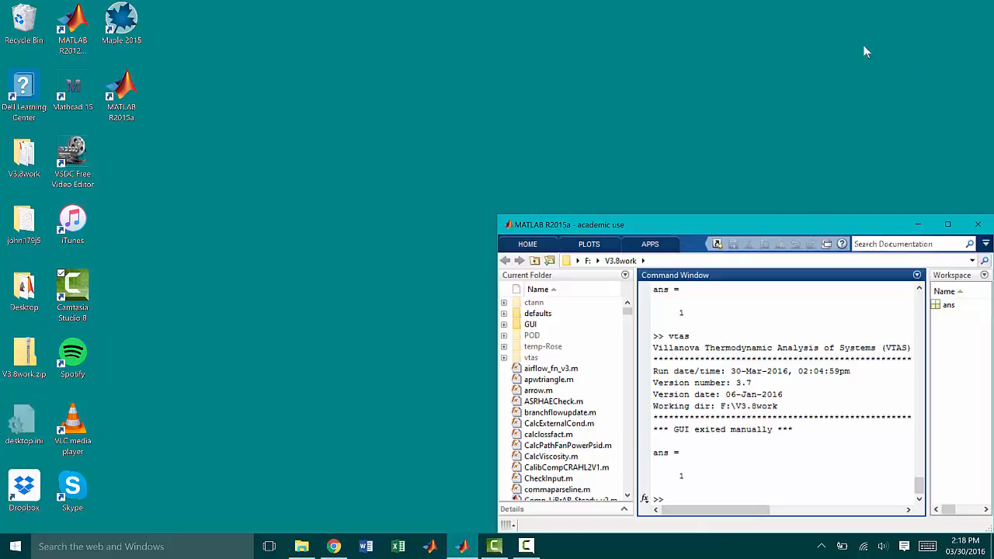
# Step: Switch to Chrome, look over the download and tutorial sections of the VTAS web page, and view the faculty on the Team Members page
pyautogui.click(334, 546)
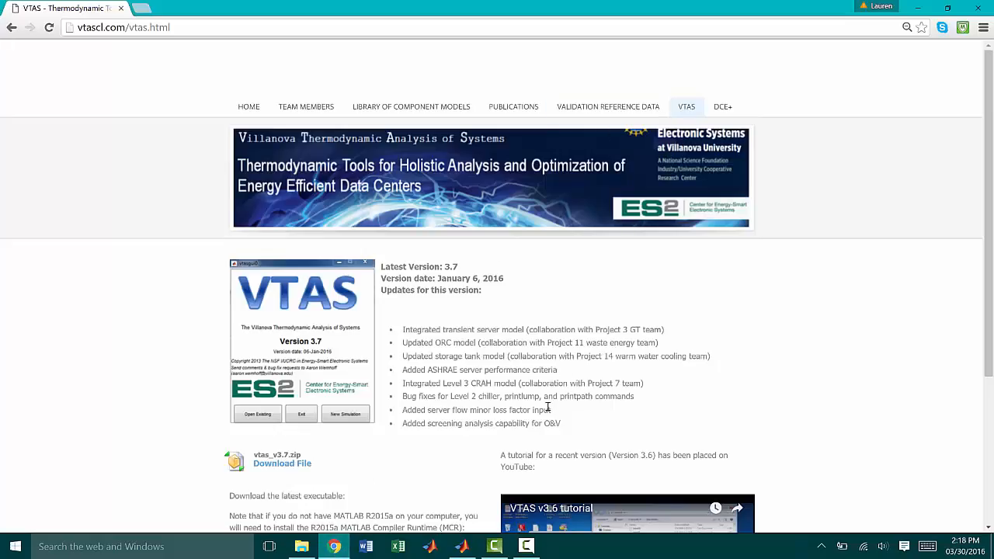
pyautogui.scroll(-3, 547, 406)
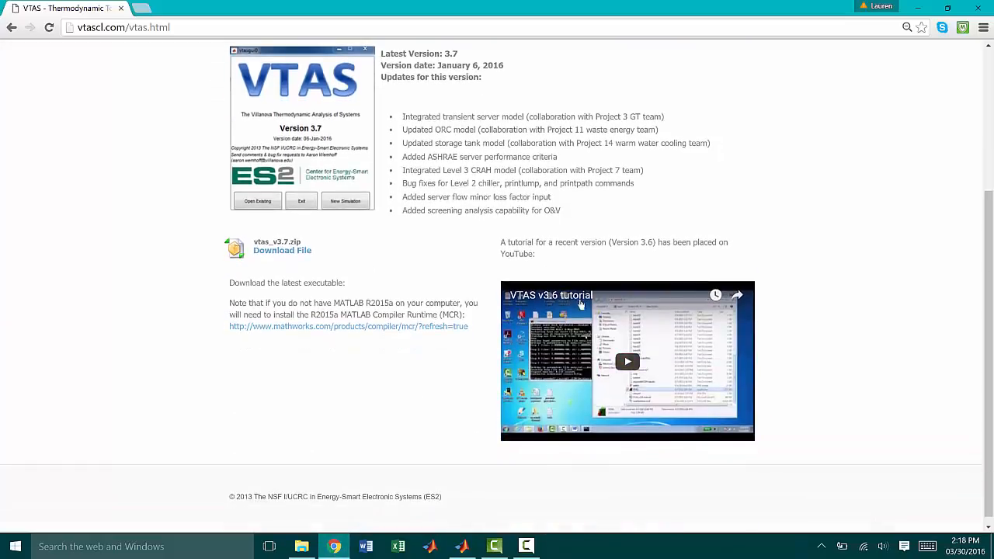
pyautogui.scroll(3, 472, 352)
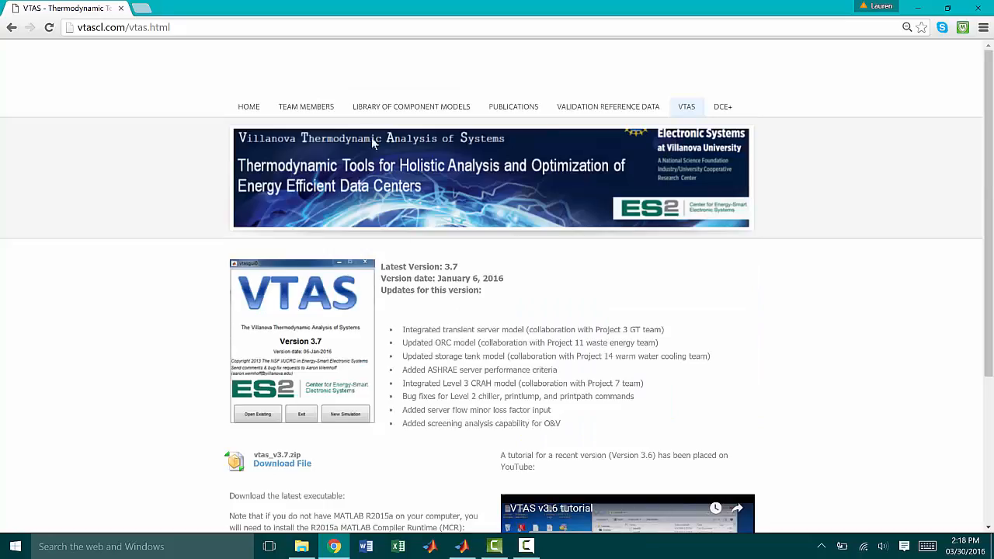
pyautogui.click(313, 108)
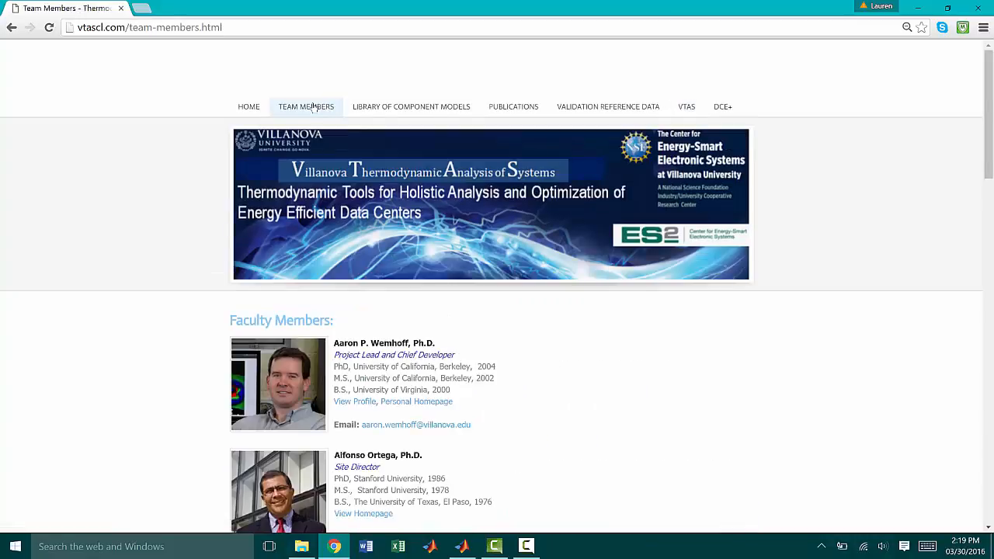
pyautogui.scroll(-2, 437, 390)
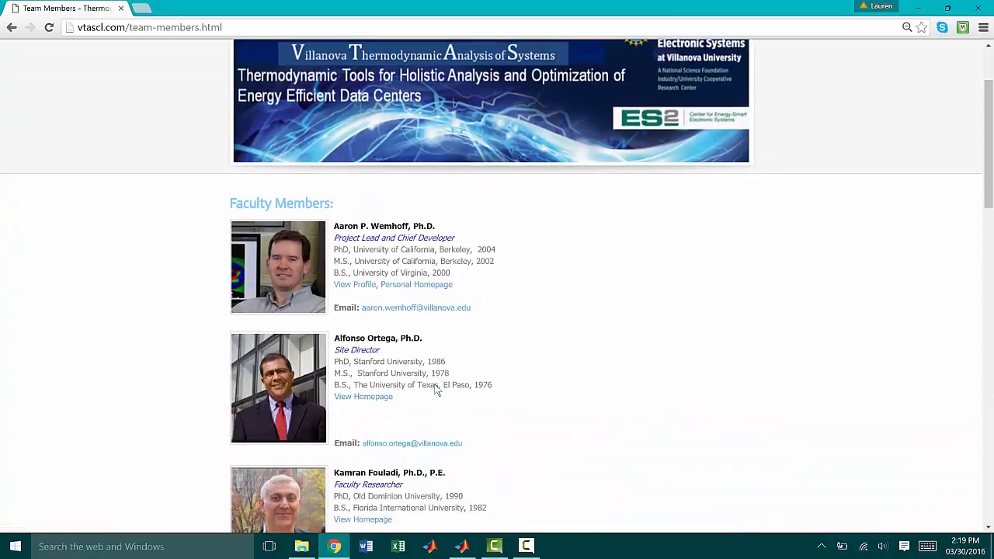